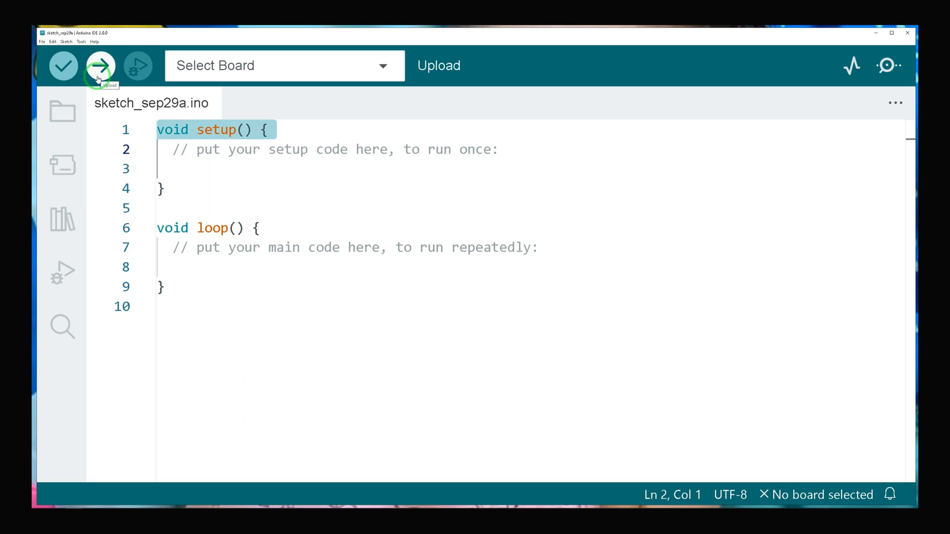
- Paste the extra board index URLs, including esp8266, into Preferences' Additional boards manager URLs and save
left_click(42, 42)
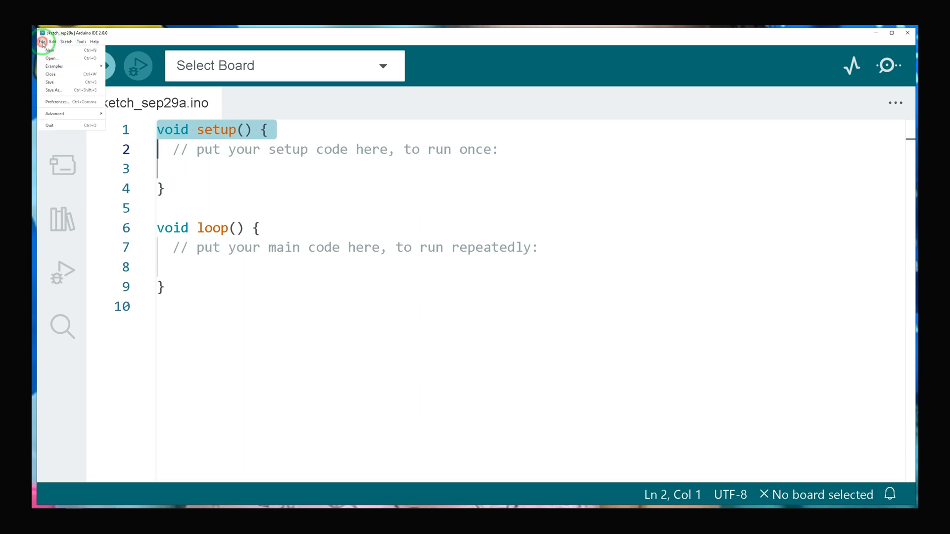
left_click(66, 100)
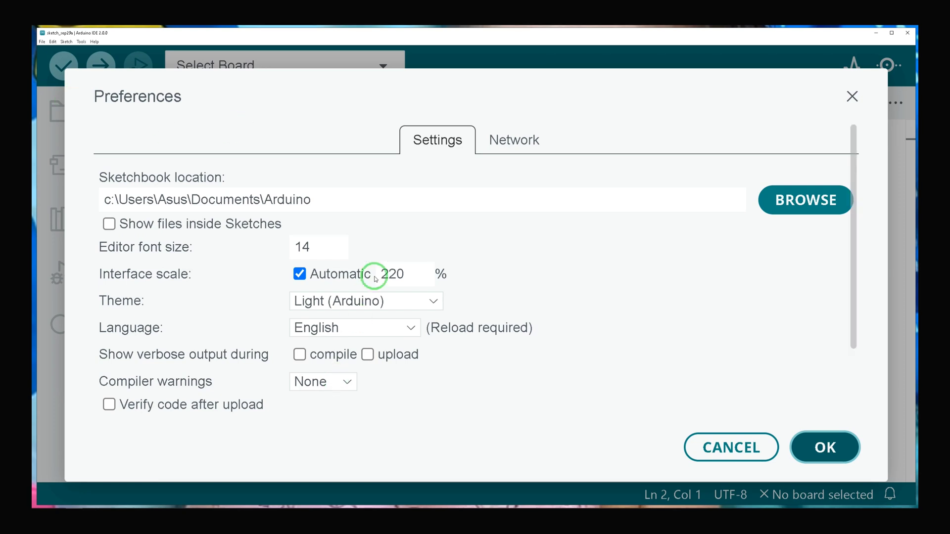
scroll(405, 263, "down", 2)
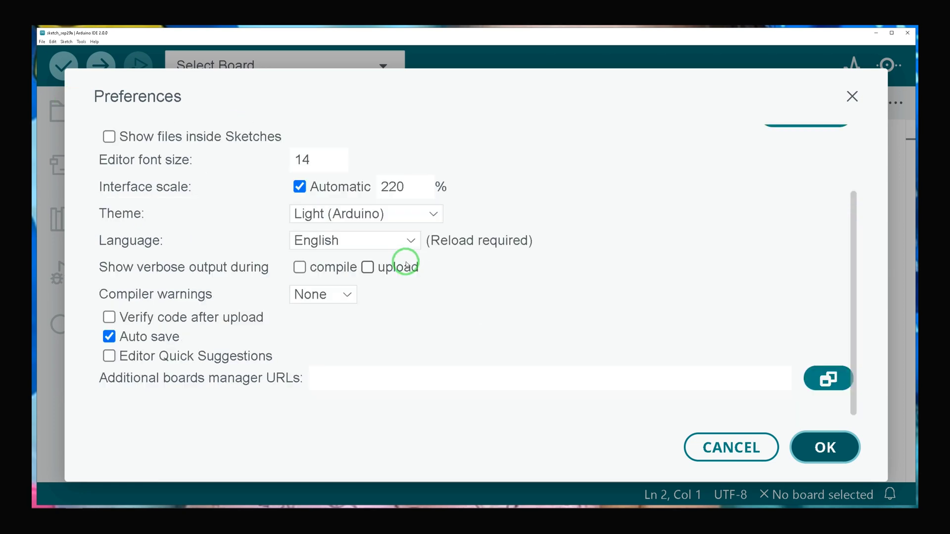
left_click(335, 381)
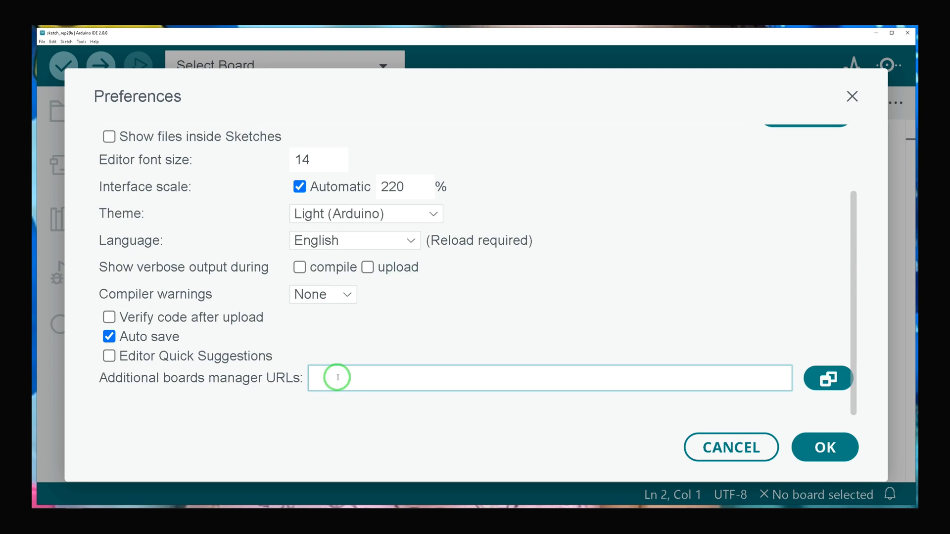
right_click(338, 378)
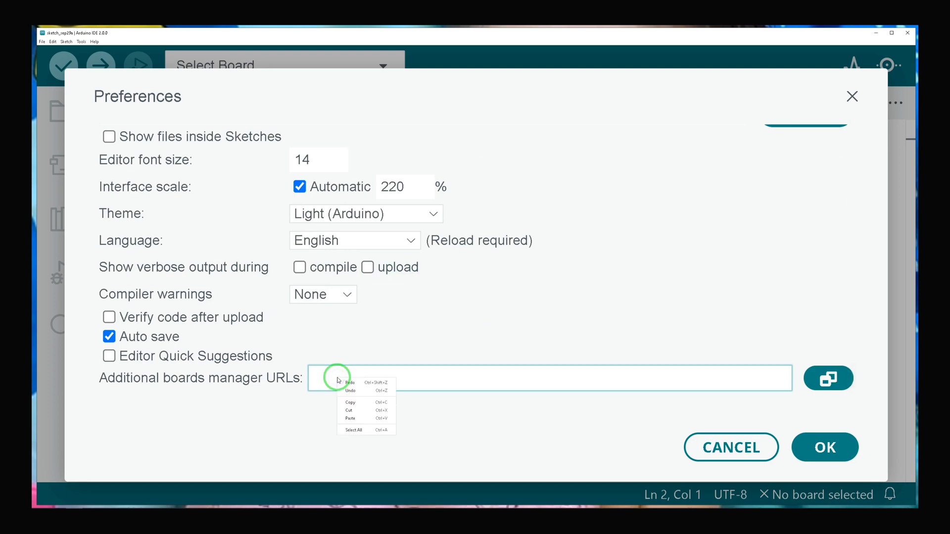
left_click(350, 418)
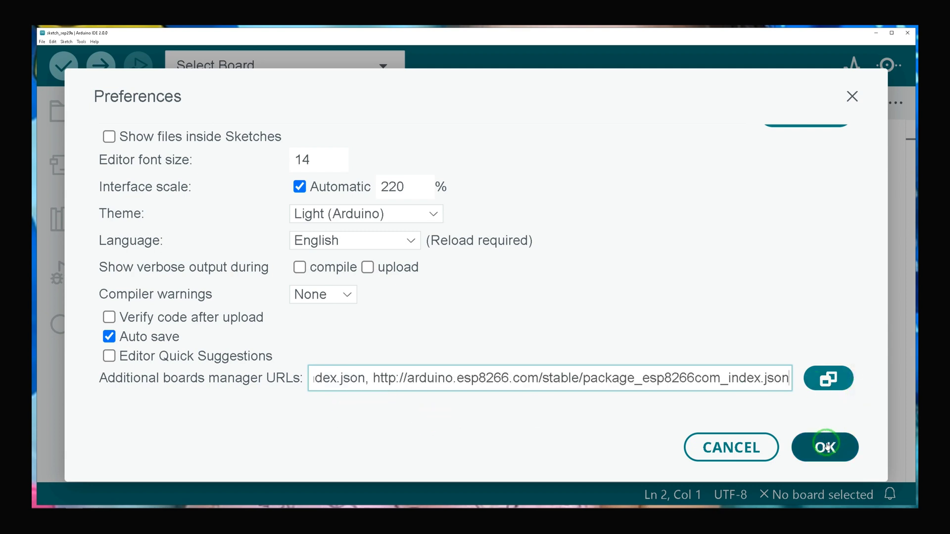
left_click(825, 446)
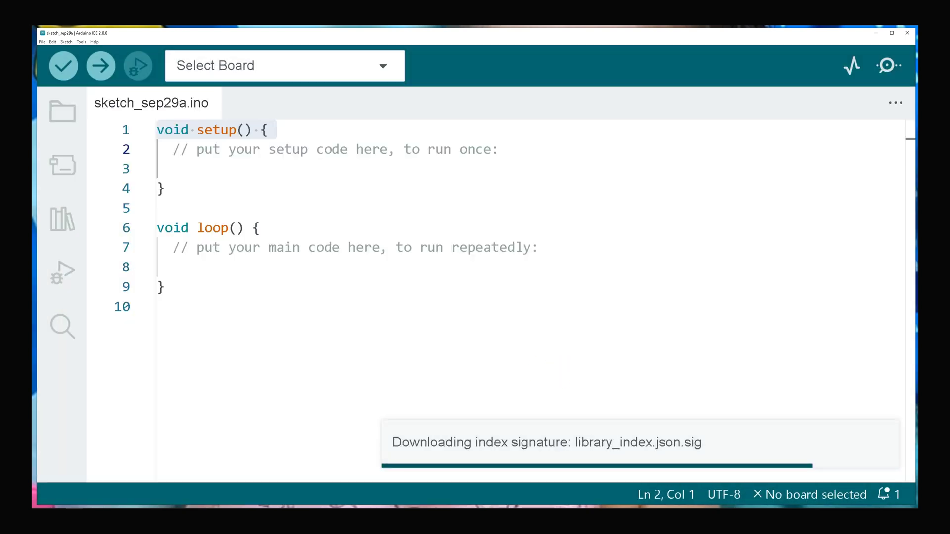
- Install the esp32 package by Espressif Systems, version 2.0.5, from the Boards Manager
left_click(282, 352)
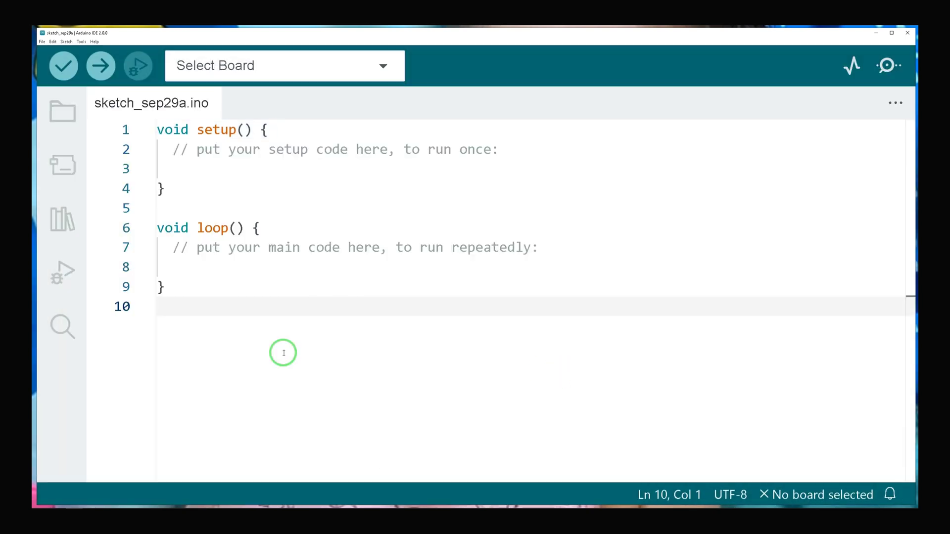
left_click(81, 42)
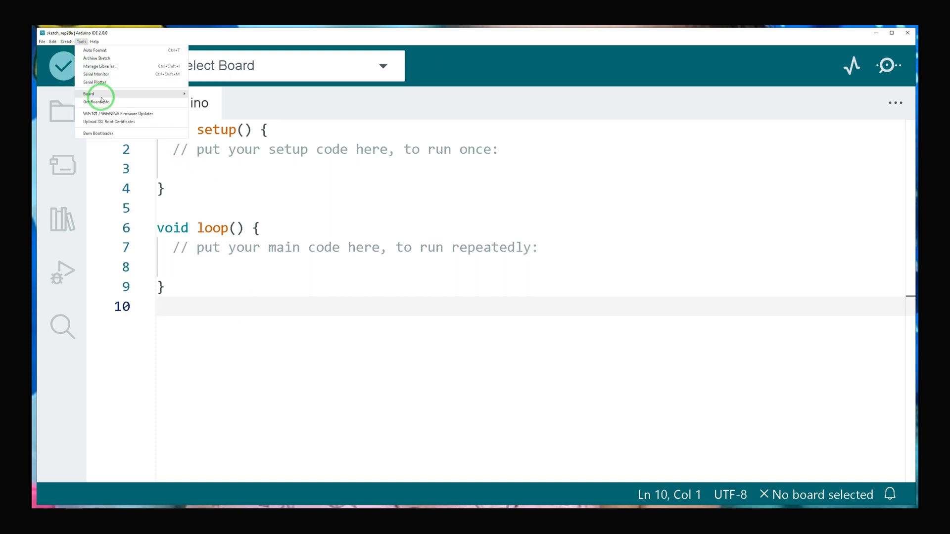
mouse_move(130, 94)
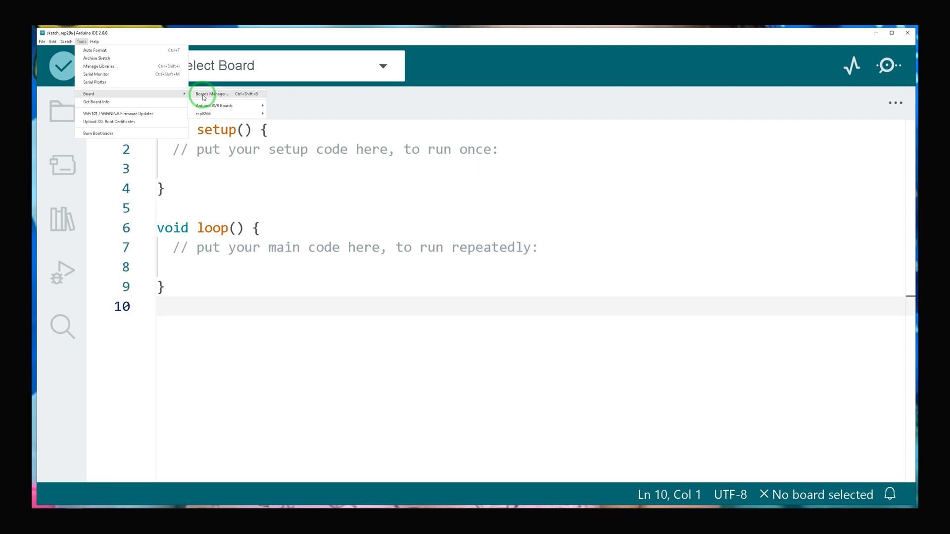
left_click(202, 96)
left_click(202, 129)
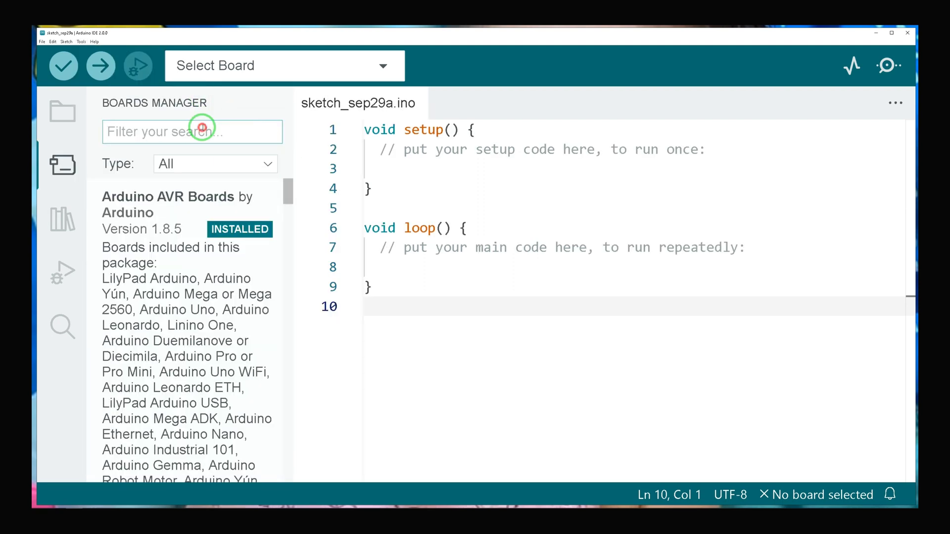
type("esp")
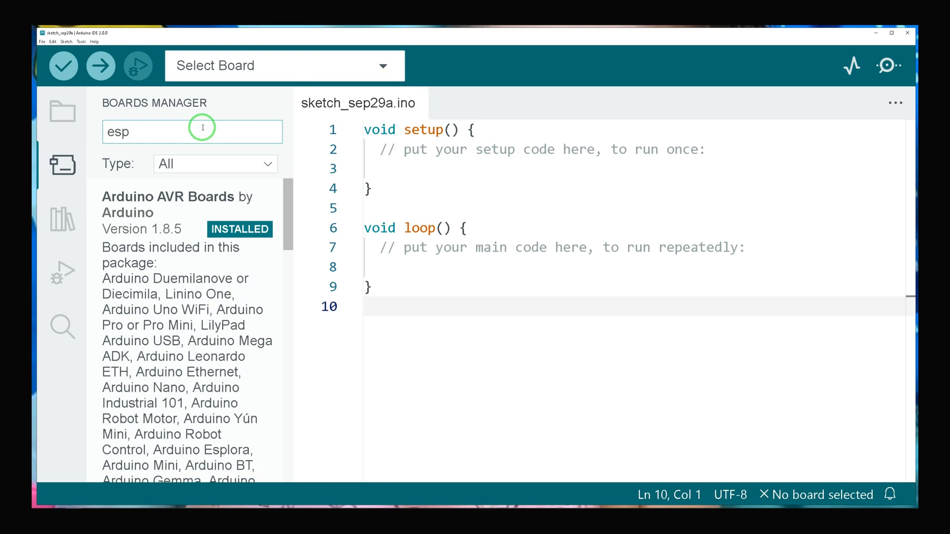
type("32")
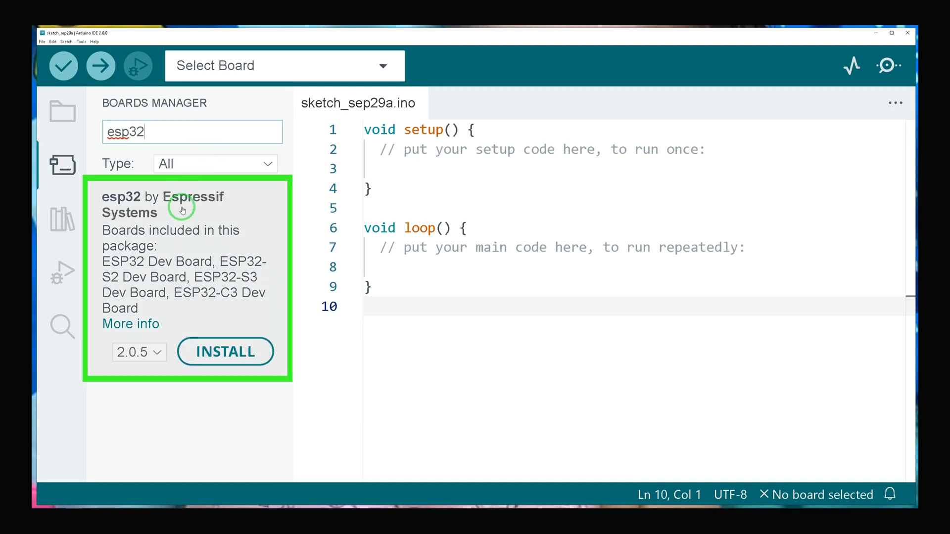
mouse_move(187, 278)
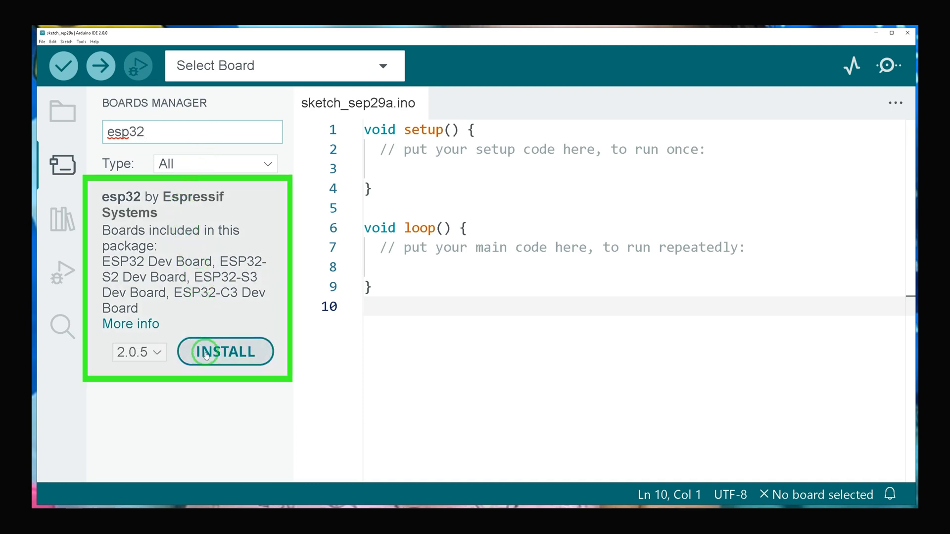
left_click(206, 356)
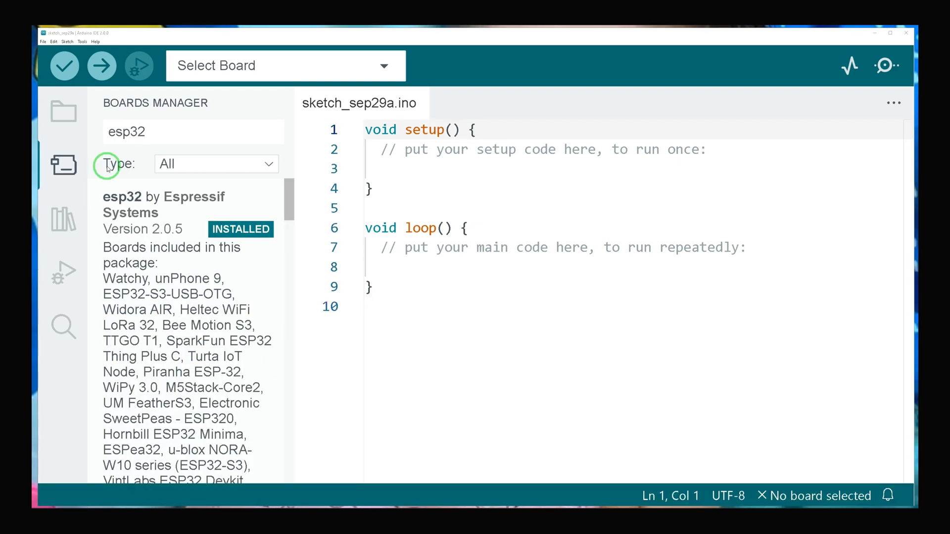
- Replace the 'esp32' search with 'esp8266' and install the ESP8266 Community board package
left_click(155, 130)
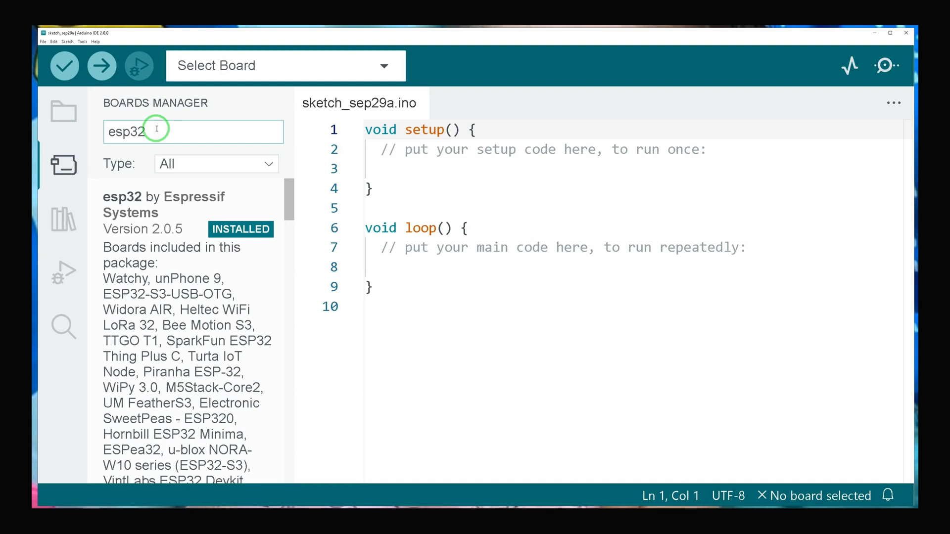
key("BackSpace")
key("BackSpace")
key("BackSpace")
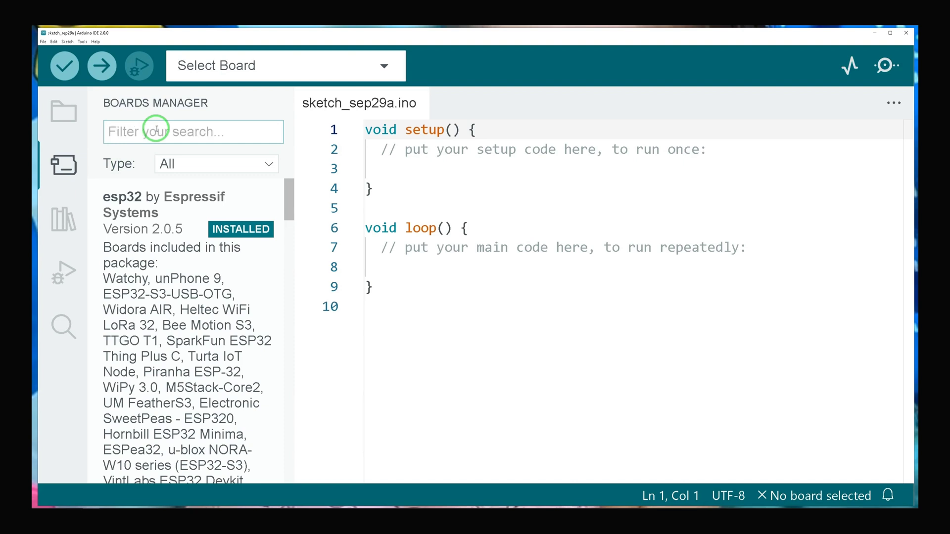
type("esp82")
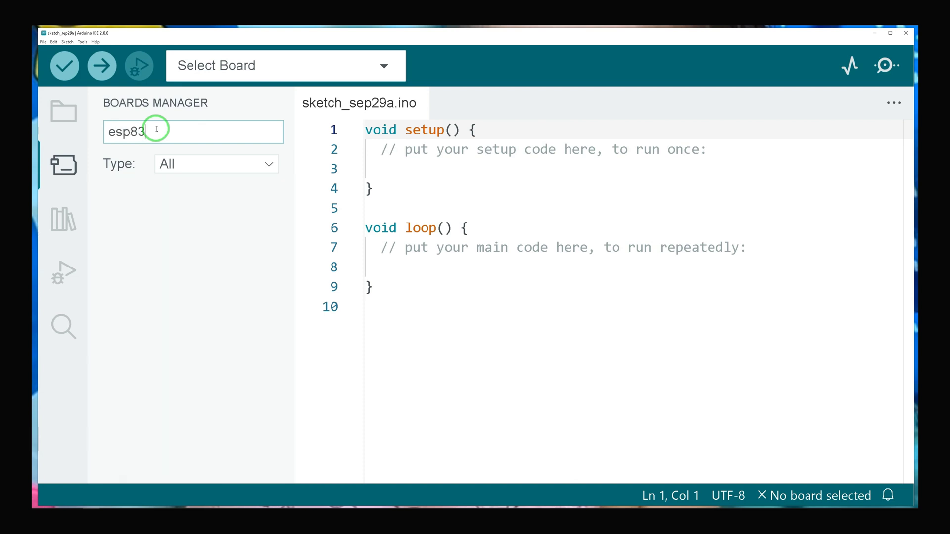
type("66")
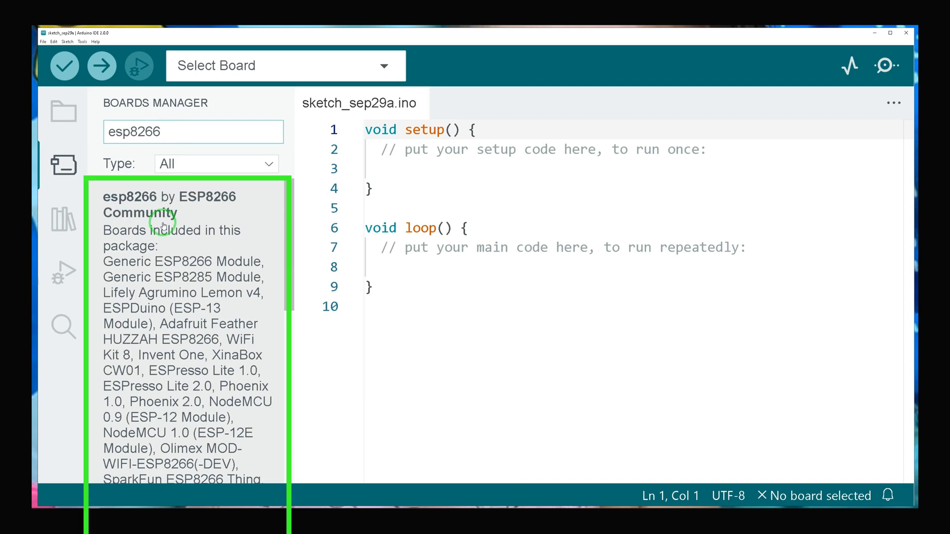
scroll(163, 219, "down", 3)
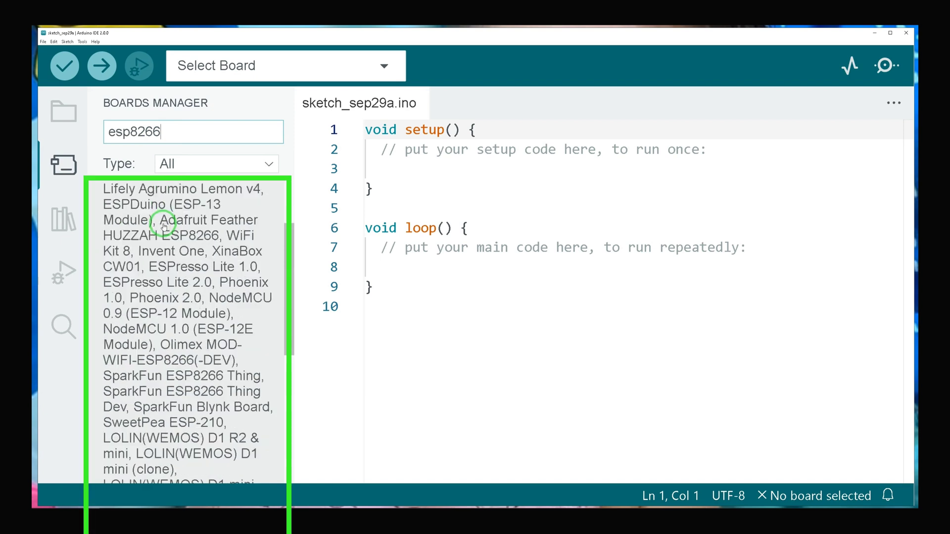
scroll(163, 216, "down", 2)
scroll(165, 223, "down", 1)
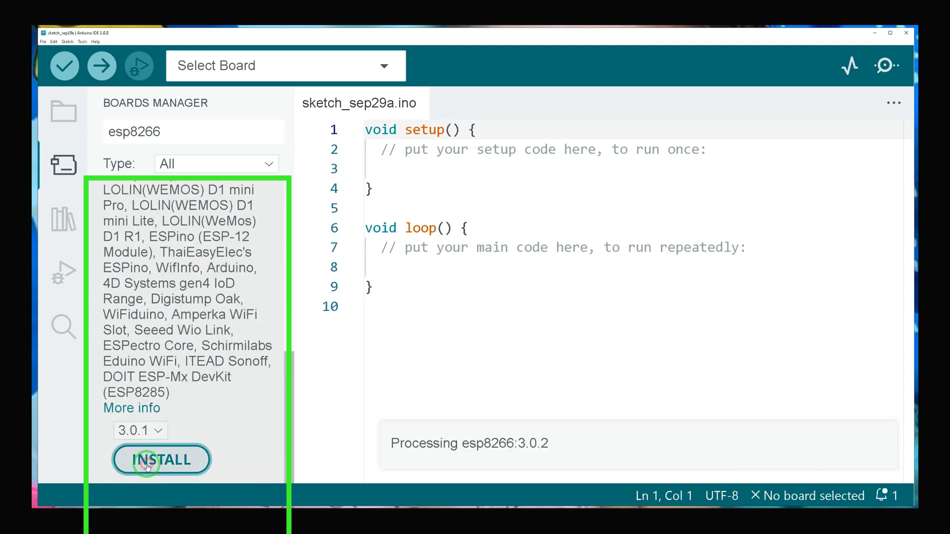
left_click(147, 466)
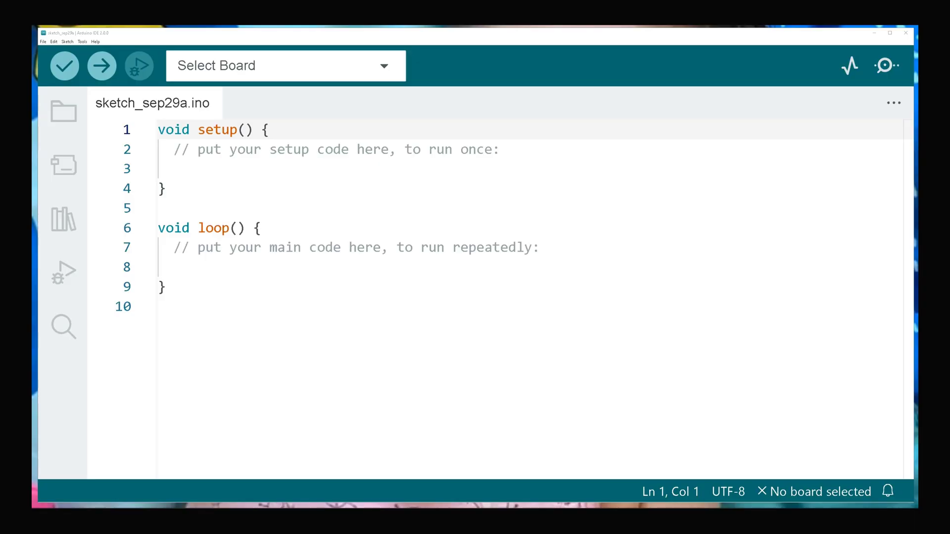
- Select DOIT ESP32 DEVKIT V1 as the board and COM5 as the serial port
left_click(86, 42)
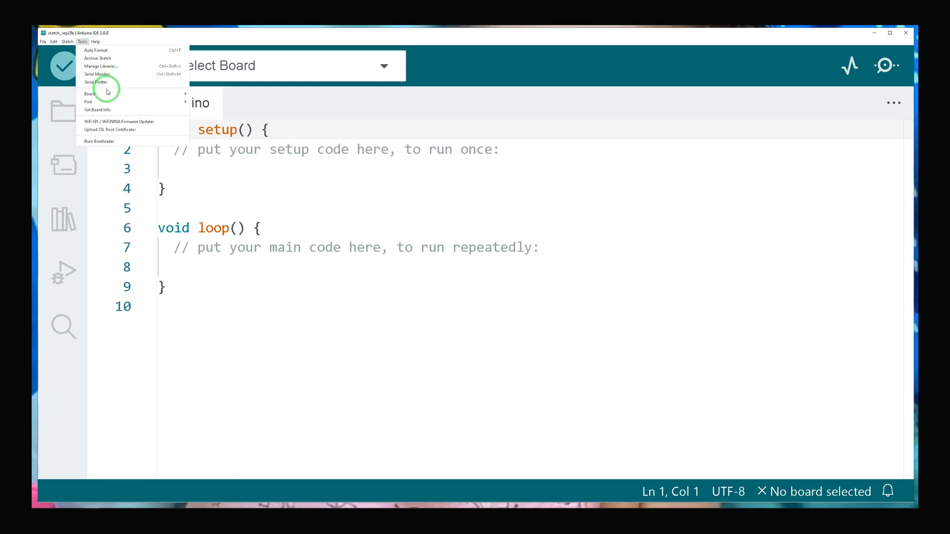
mouse_move(90, 94)
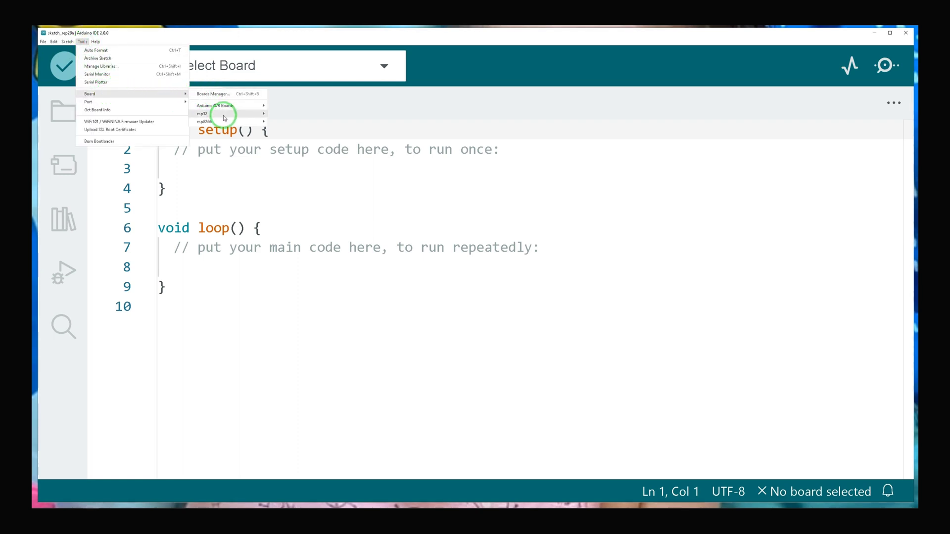
mouse_move(215, 113)
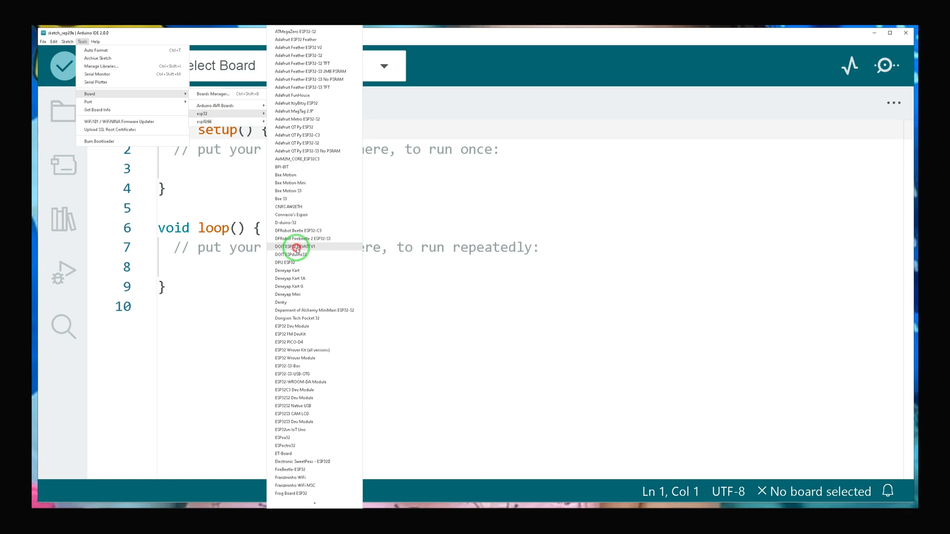
left_click(295, 247)
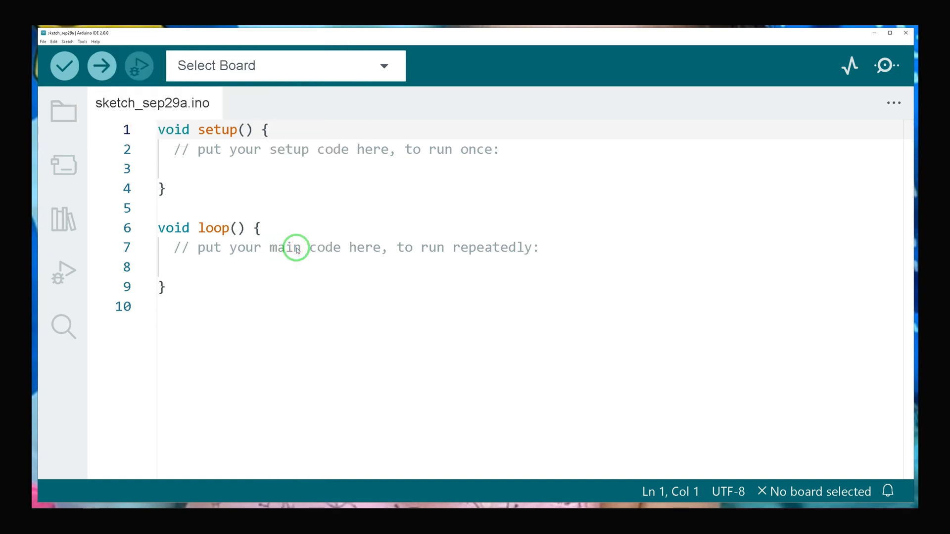
left_click(83, 42)
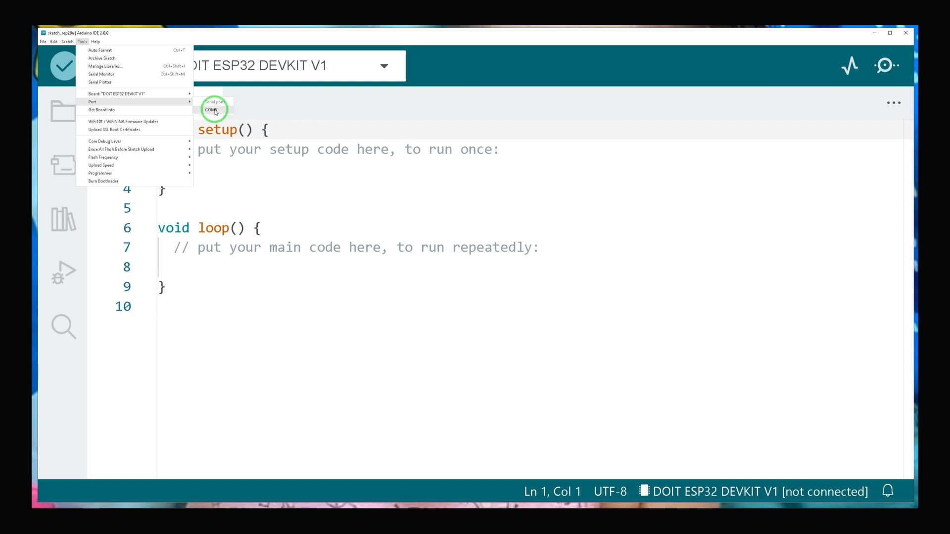
left_click(214, 111)
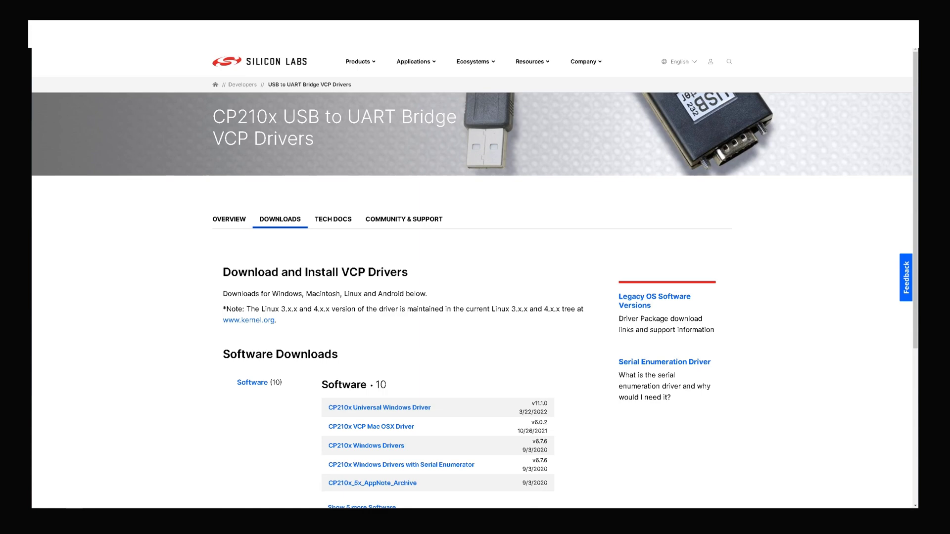
left_click(240, 329)
scroll(481, 338, "down", 3)
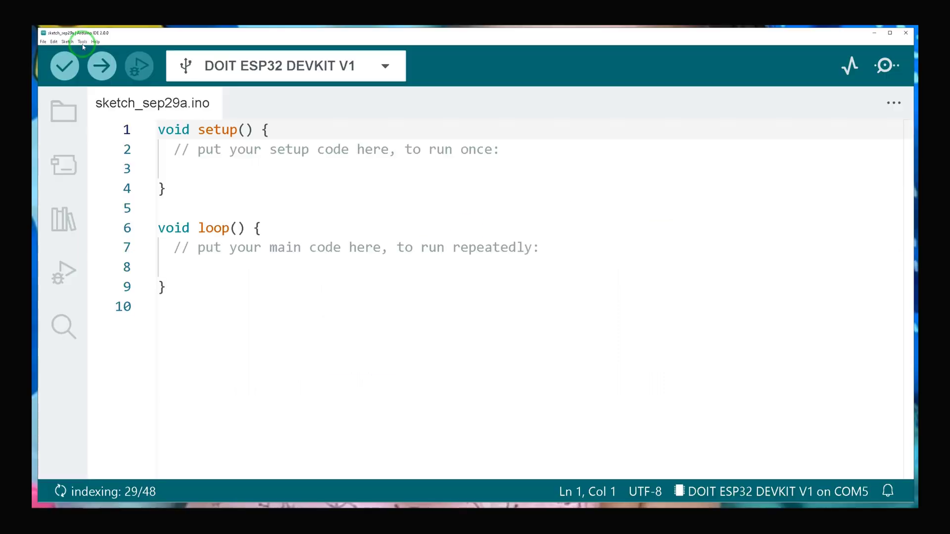
left_click(83, 41)
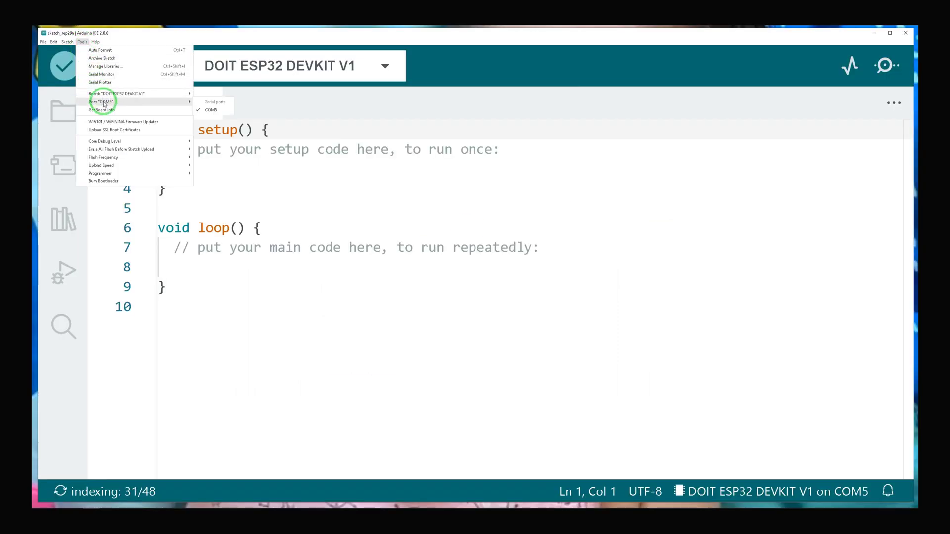
- Leave the COM5 port unchanged and open the WiFi > WiFiScan example sketch
key("Escape")
key("Escape")
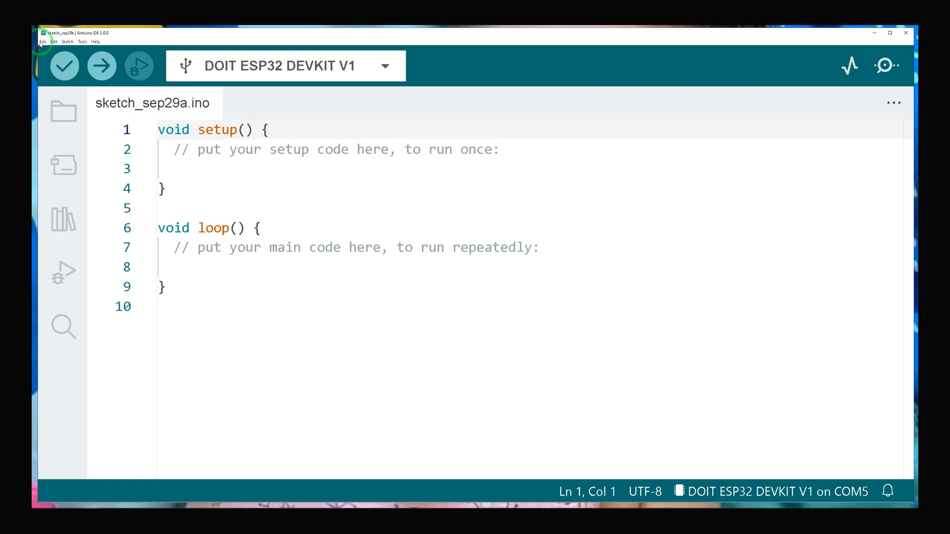
left_click(42, 42)
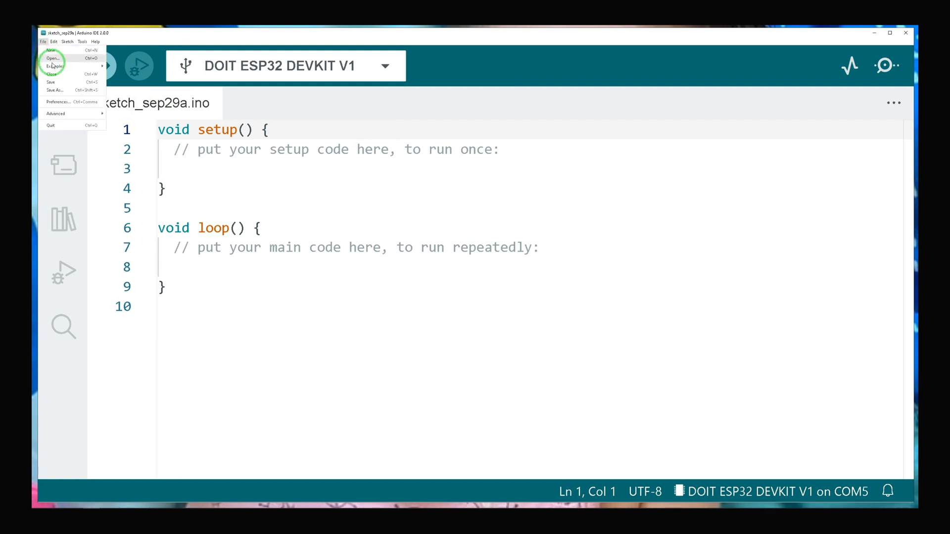
left_click(49, 66)
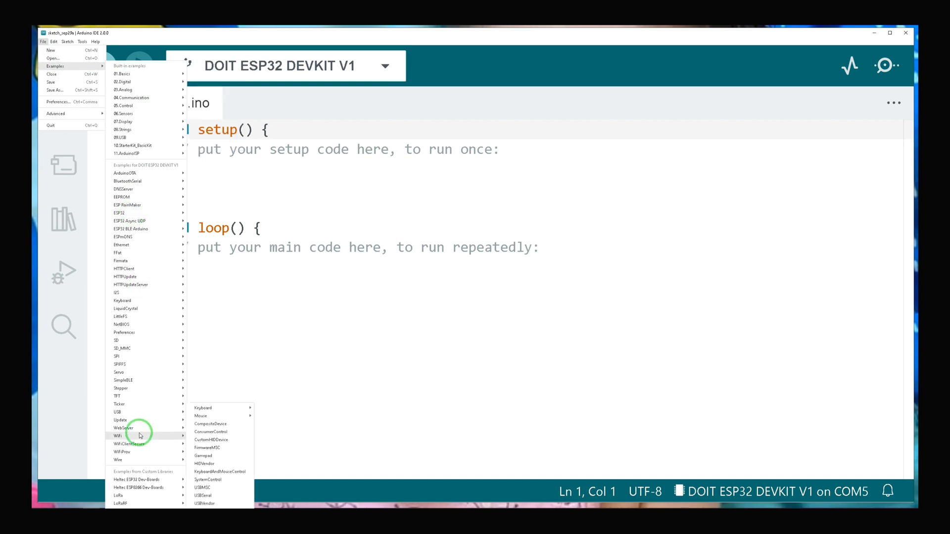
mouse_move(119, 436)
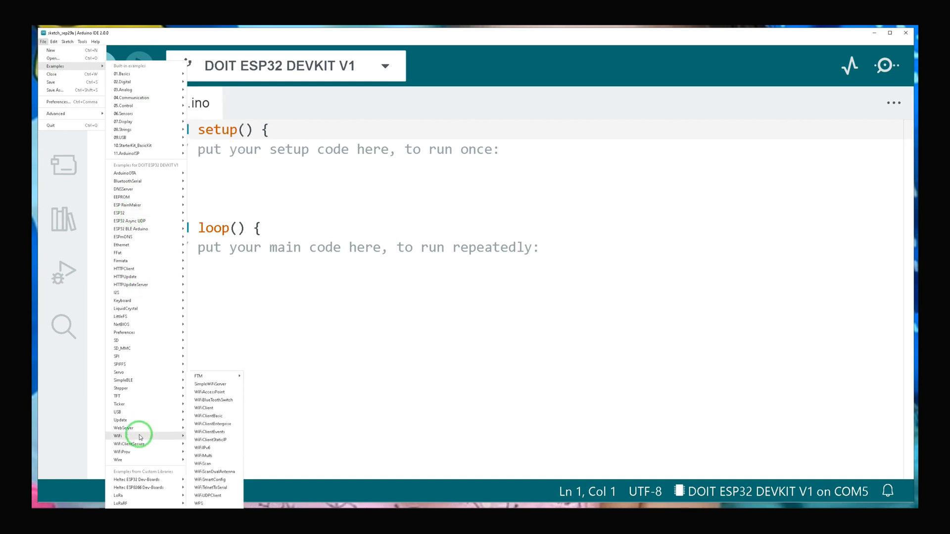
left_click(212, 465)
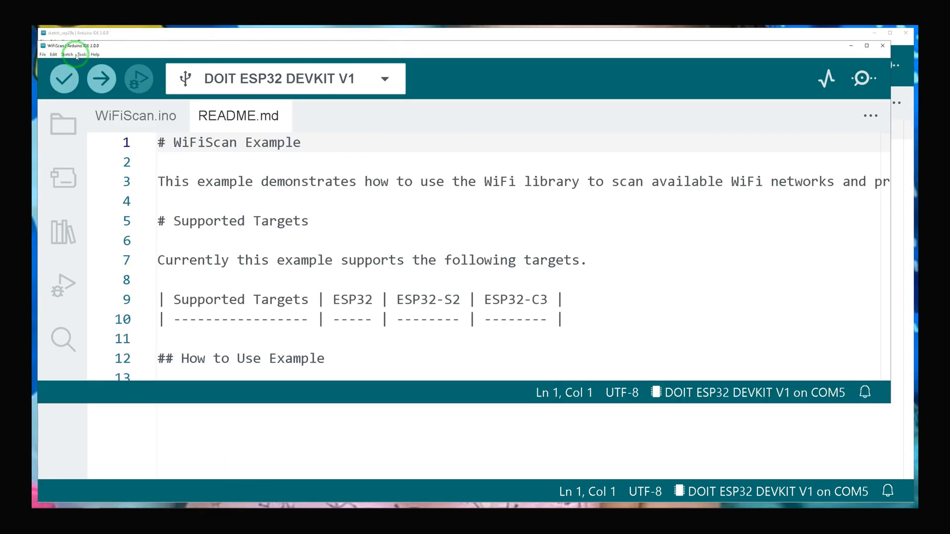
left_click(81, 55)
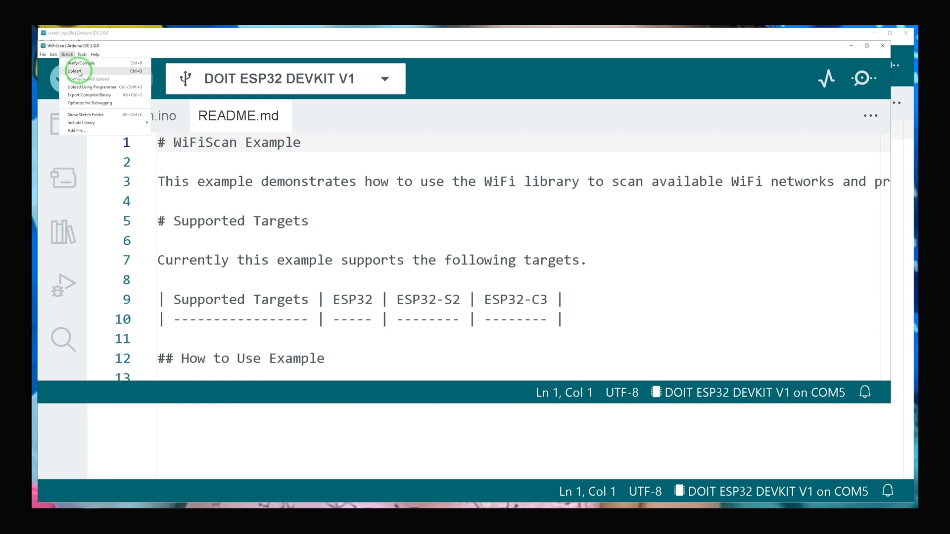
- Upload WiFiScan to the ESP32, enlarging the window to follow the output to 100%
left_click(78, 73)
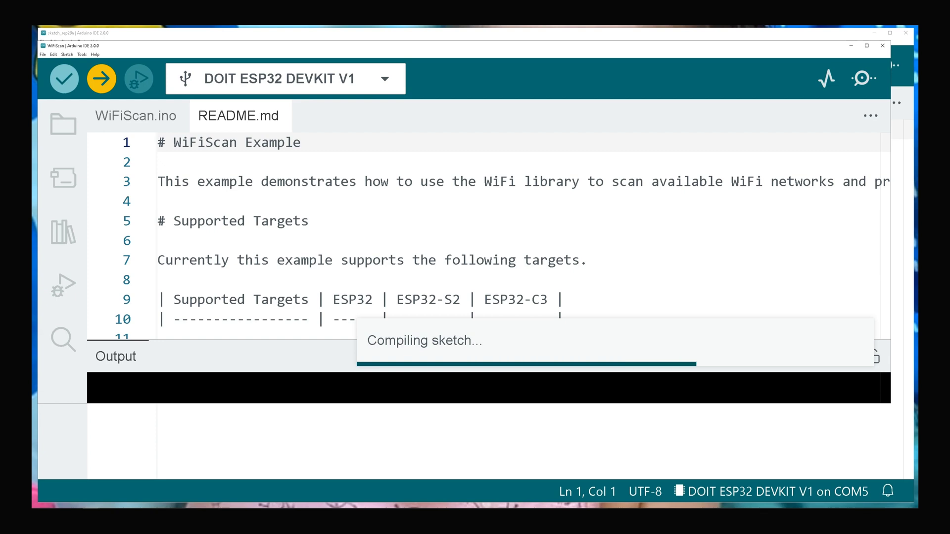
left_click_drag(398, 414, 410, 475)
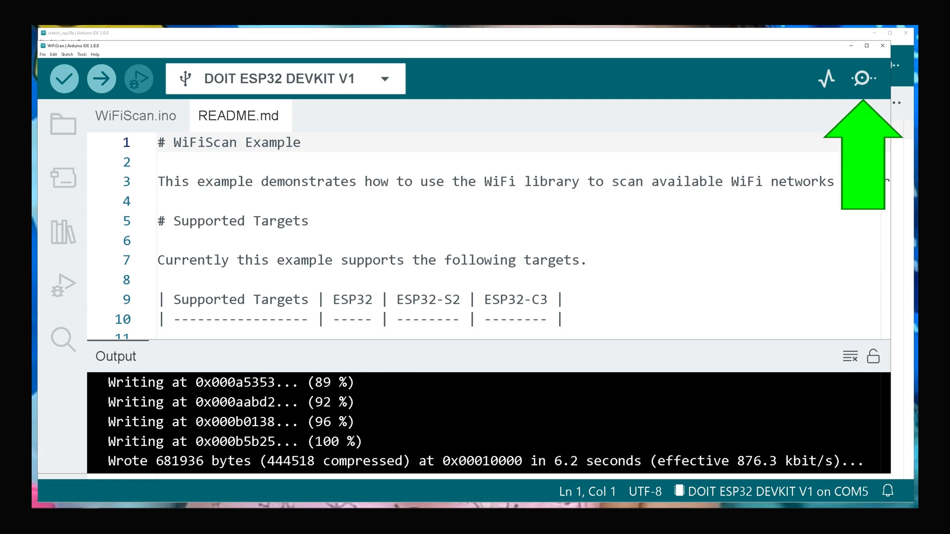
- Open the Serial Monitor at 115200 baud to read the 17 scanned WiFi networks
left_click(861, 78)
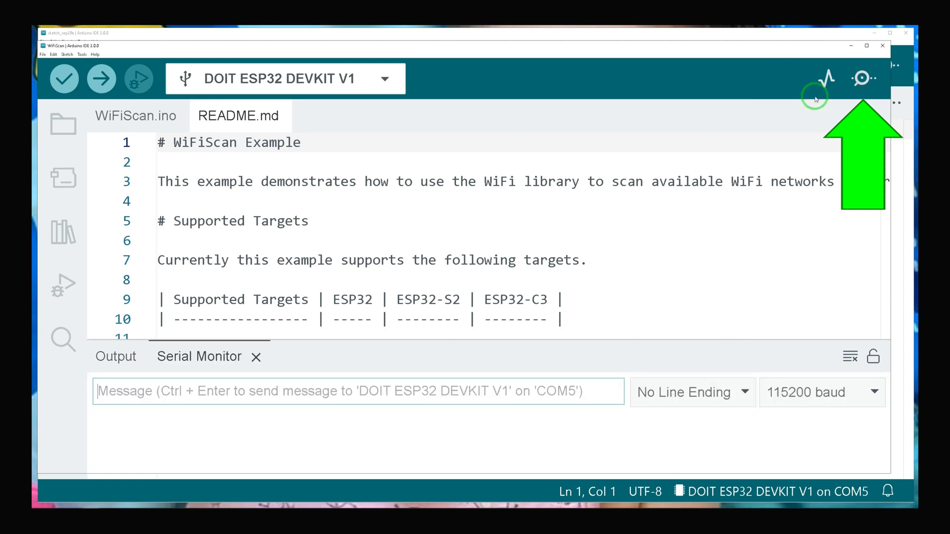
left_click(792, 399)
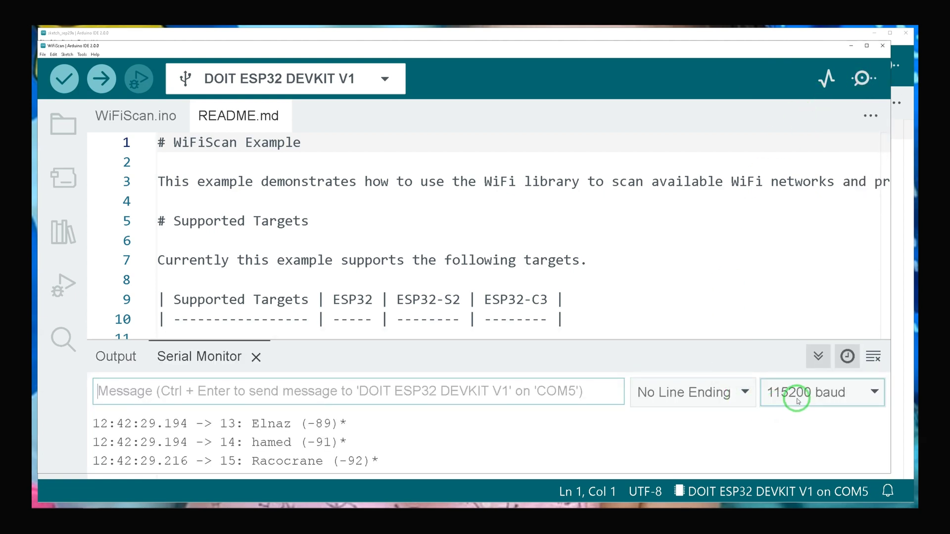
left_click(795, 401)
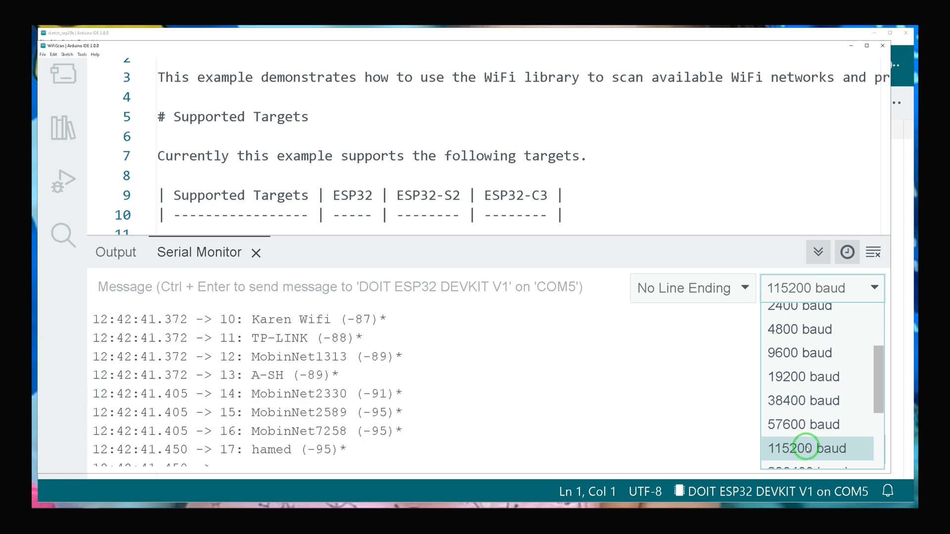
left_click(805, 448)
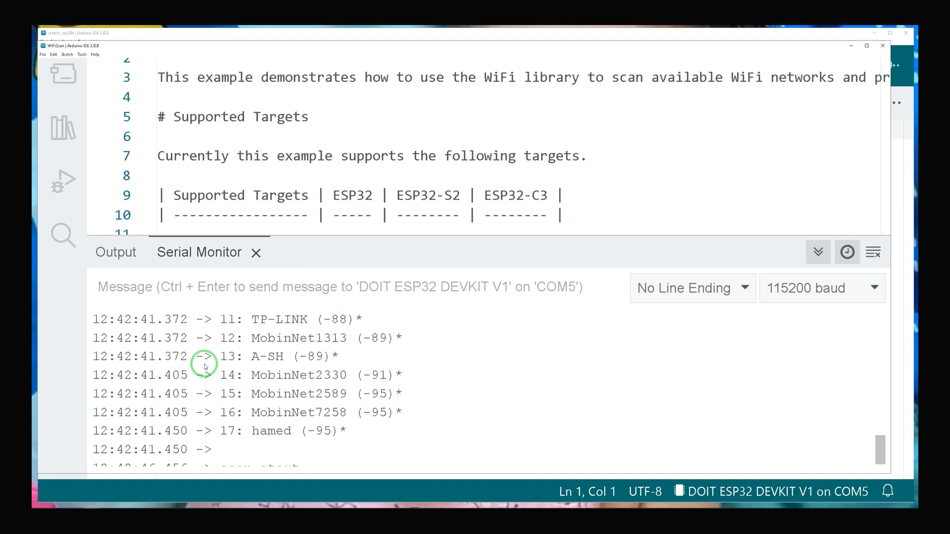
scroll(276, 371, "up", 3)
scroll(276, 372, "up", 3)
scroll(275, 372, "up", 3)
scroll(276, 373, "up", 1)
scroll(276, 374, "up", 1)
scroll(275, 374, "down", 8)
scroll(275, 373, "down", 6)
scroll(275, 374, "down", 6)
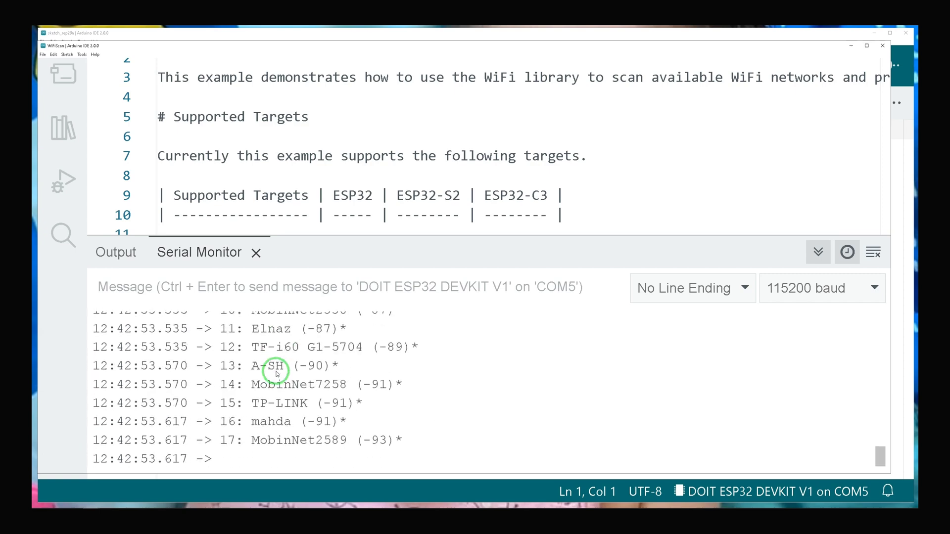